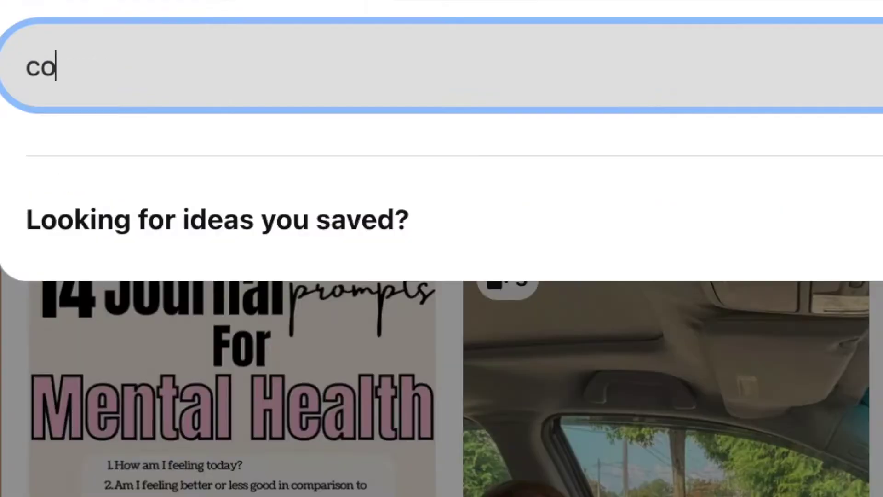
- Search Pinterest for 'color schemes hex codes' and scroll through the colour palette pins
text(lor sc)
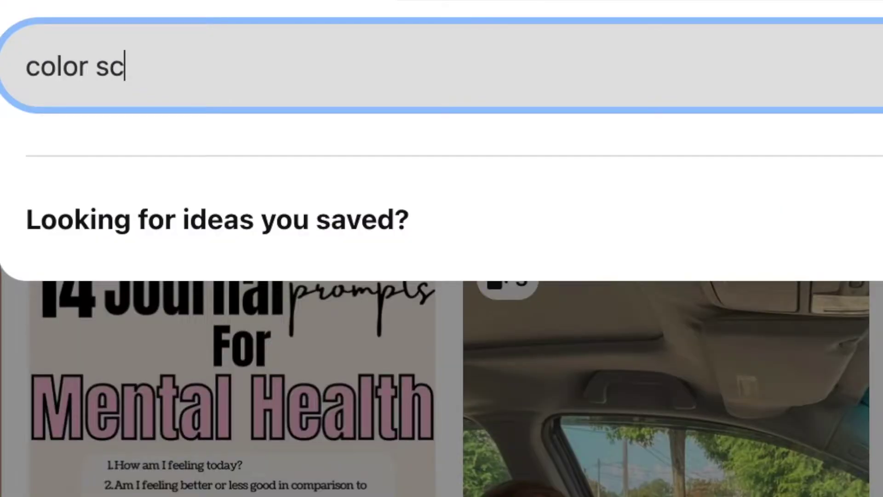
text(hemes hex codes)
key(Return)
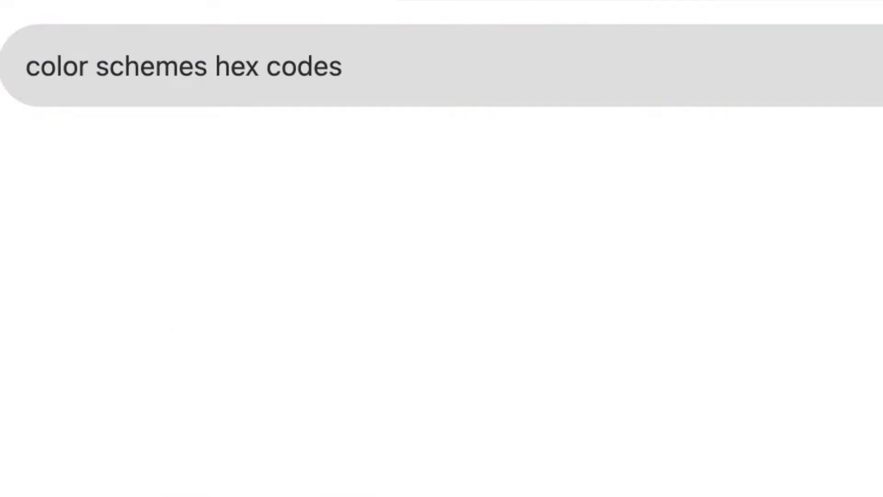
scroll(368, 221, down, 10)
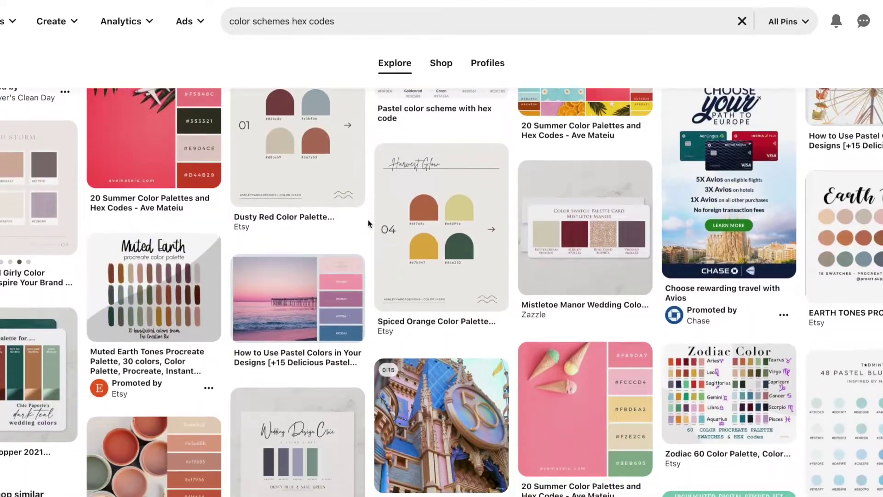
scroll(368, 224, down, 8)
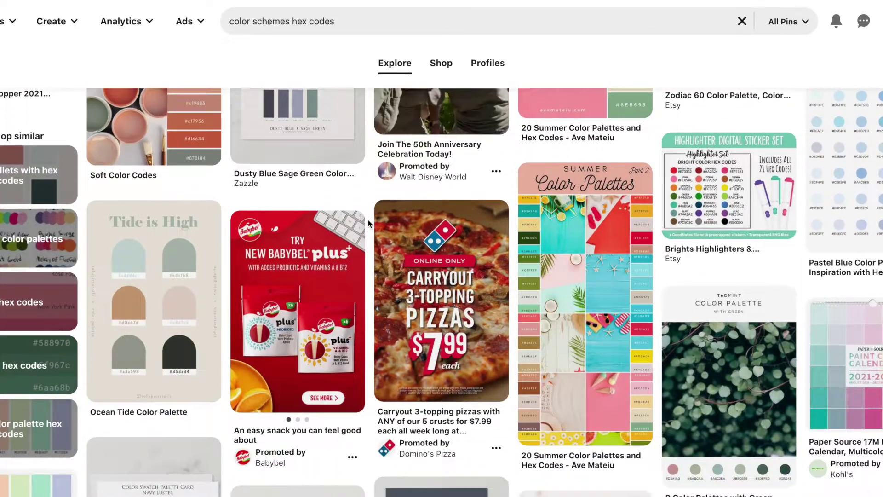
scroll(368, 224, down, 5)
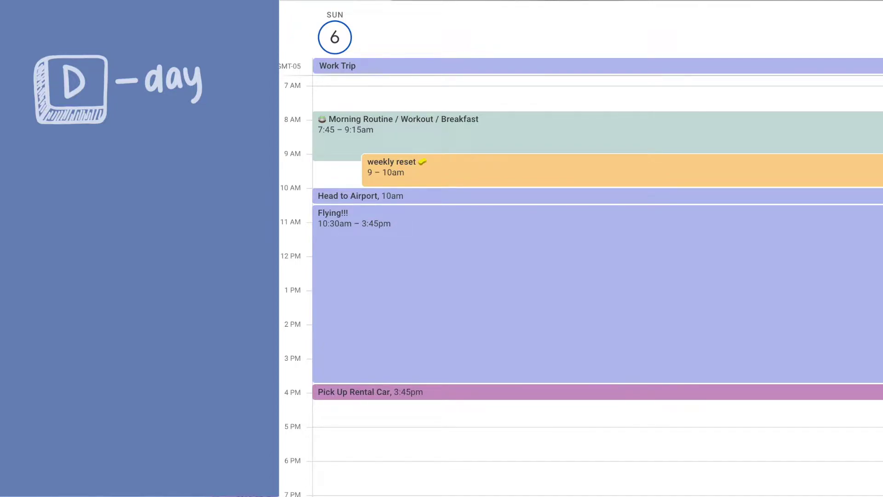
- Switch Google Calendar to week view, then check the month view
key(w)
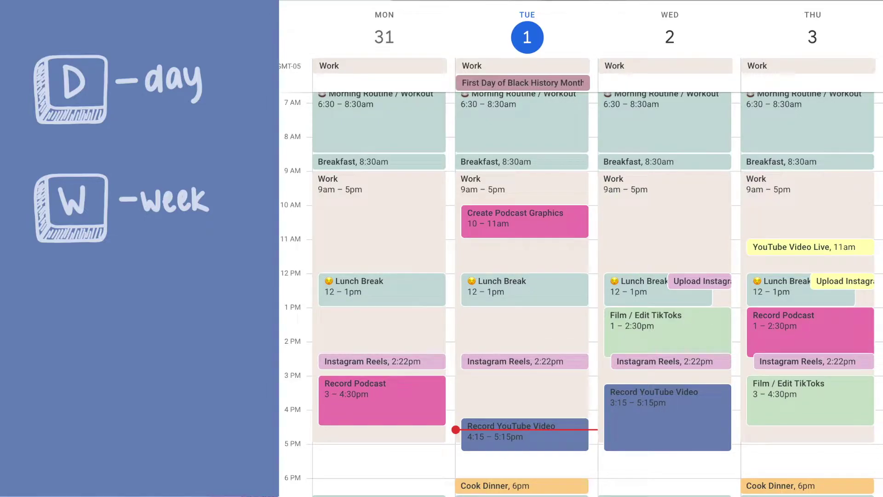
key(m)
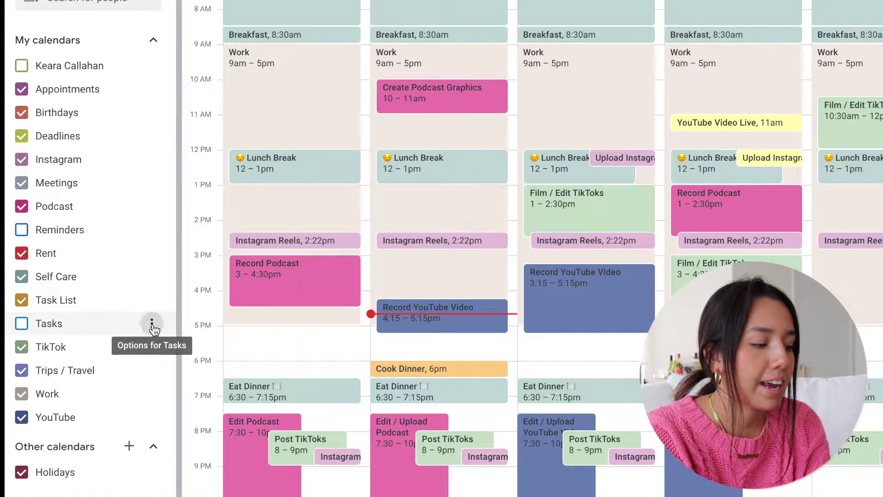
- Show the Tasks calendar's events in the week view
click(152, 324)
click(21, 323)
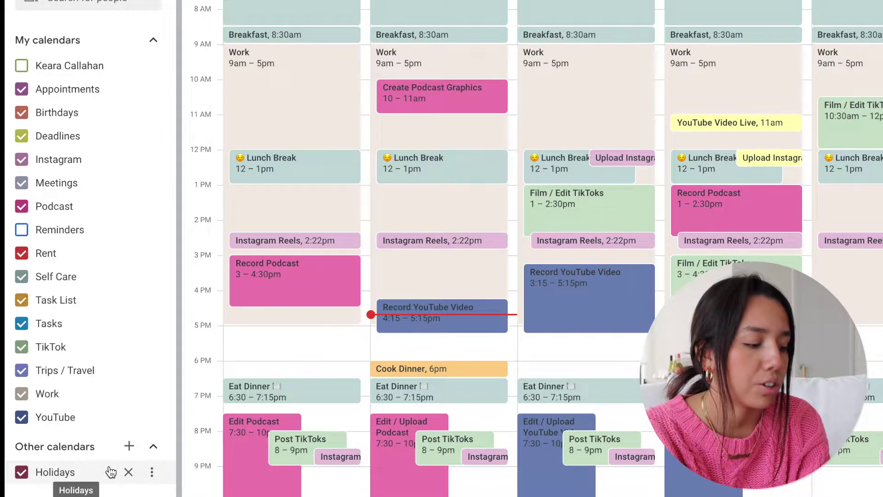
scroll(107, 352, up, 2)
scroll(107, 352, down, 2)
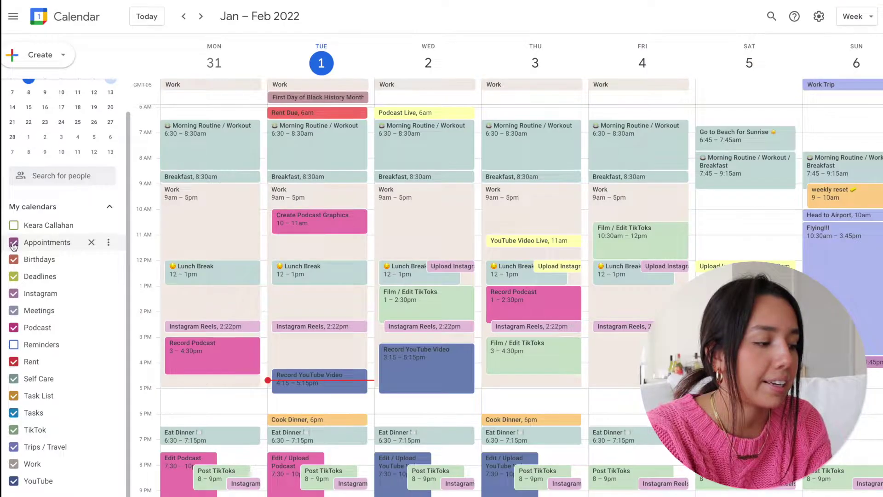
- Toggle the Instagram calendar off and on, leaving its events visible
click(21, 159)
click(13, 293)
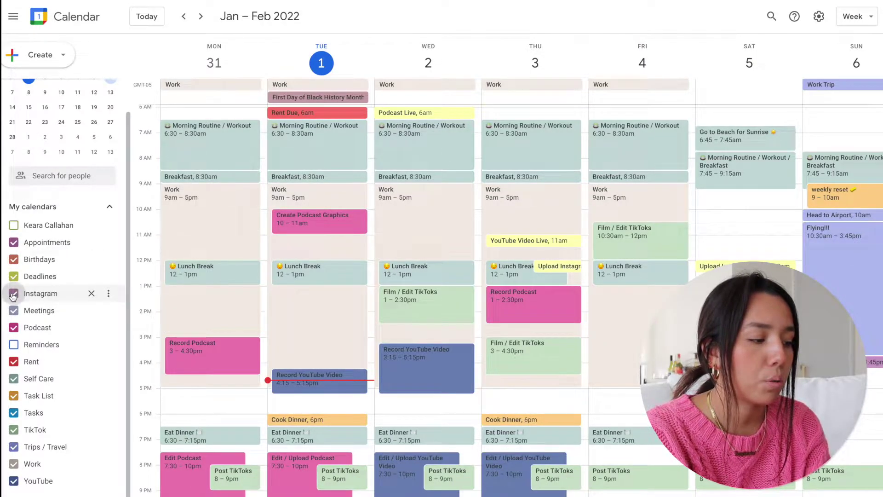
click(14, 294)
click(13, 293)
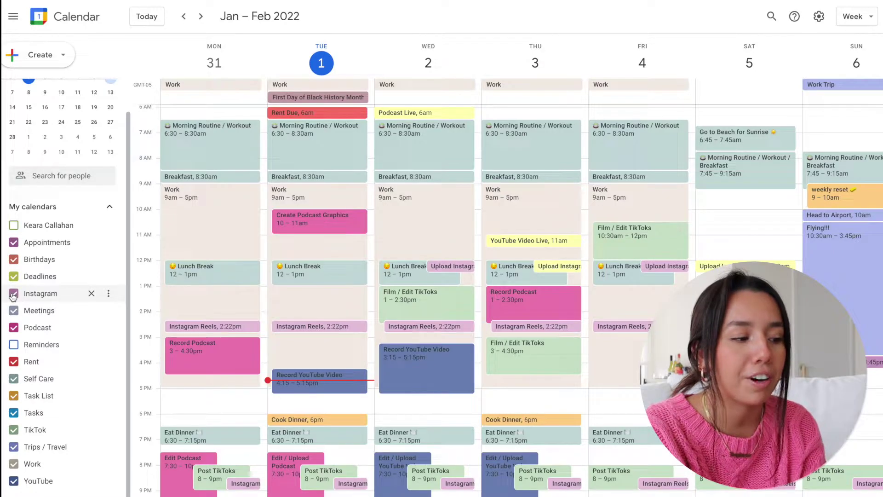
click(13, 294)
click(13, 294)
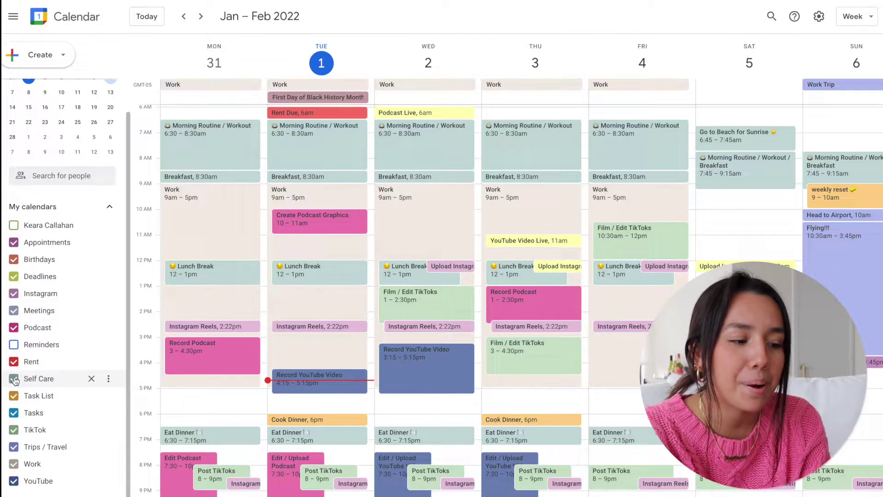
- Hide the Self Care routine and meal events while keeping Task List events shown
click(14, 379)
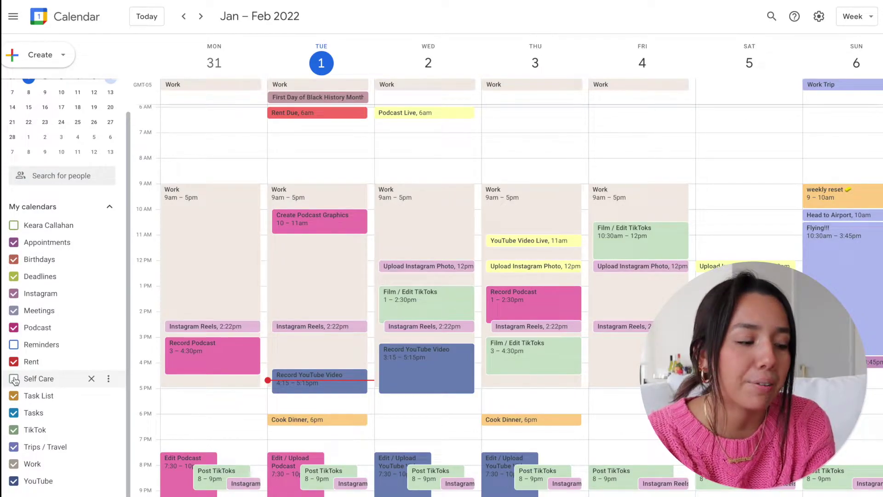
click(13, 397)
click(13, 397)
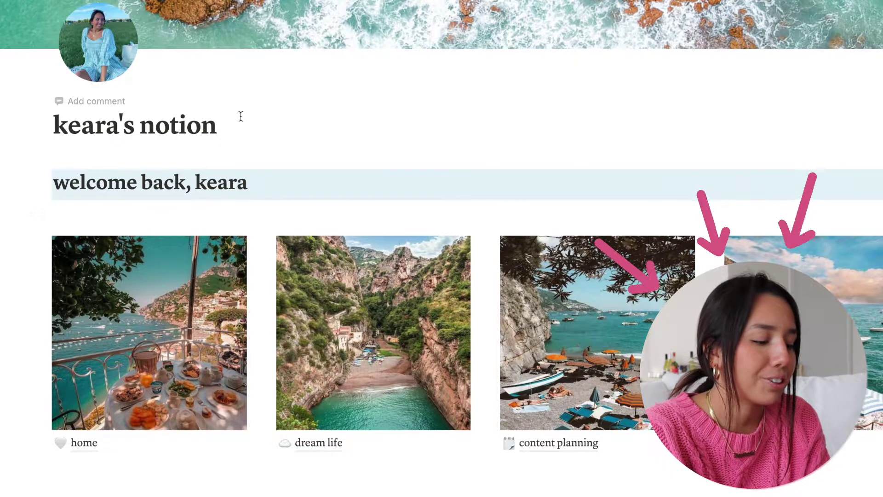
- Scroll through the home dashboard and open the 'morning routine' page under DAILY
scroll(241, 116, up, 2)
scroll(241, 116, up, 3)
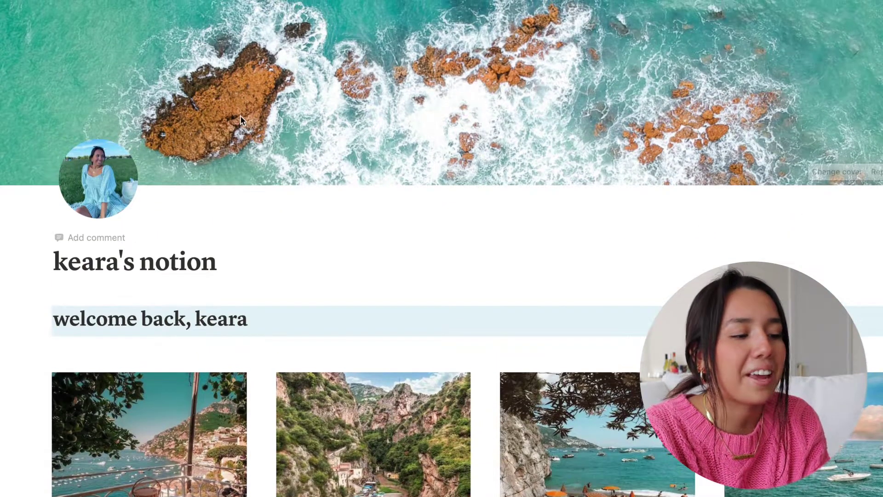
scroll(240, 115, down, 1)
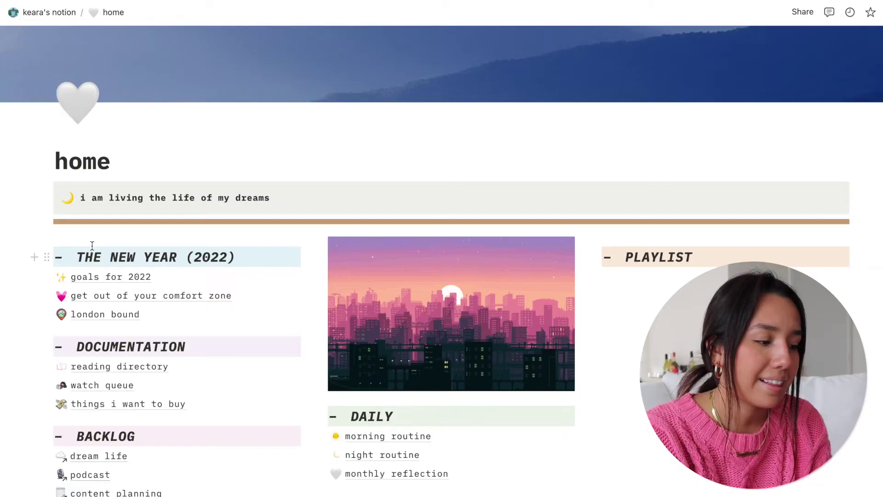
scroll(25, 216, down, 2)
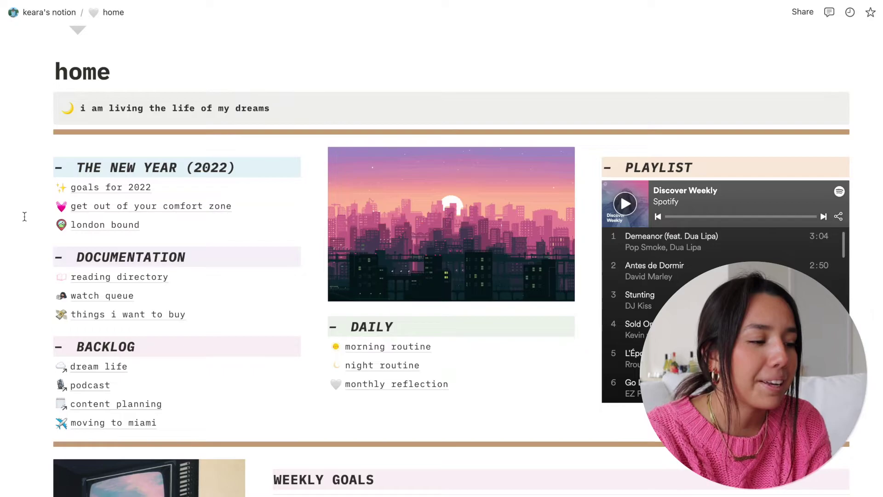
scroll(24, 217, down, 1)
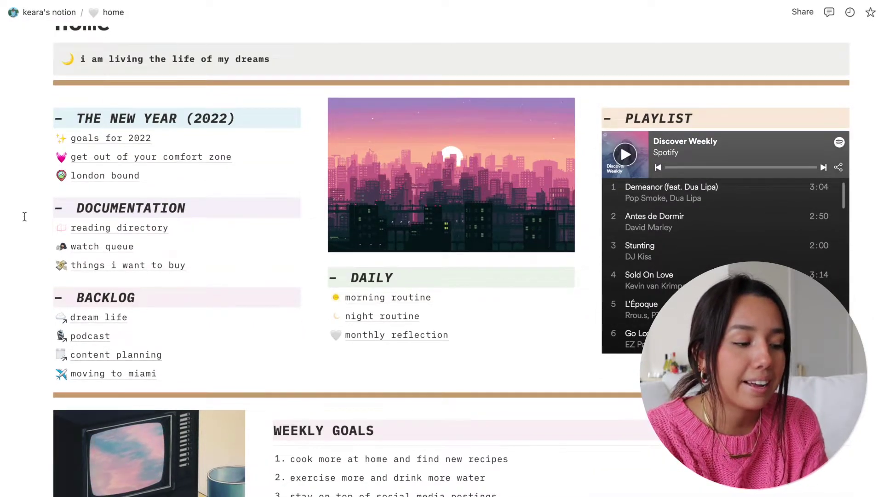
scroll(401, 295, down, 1)
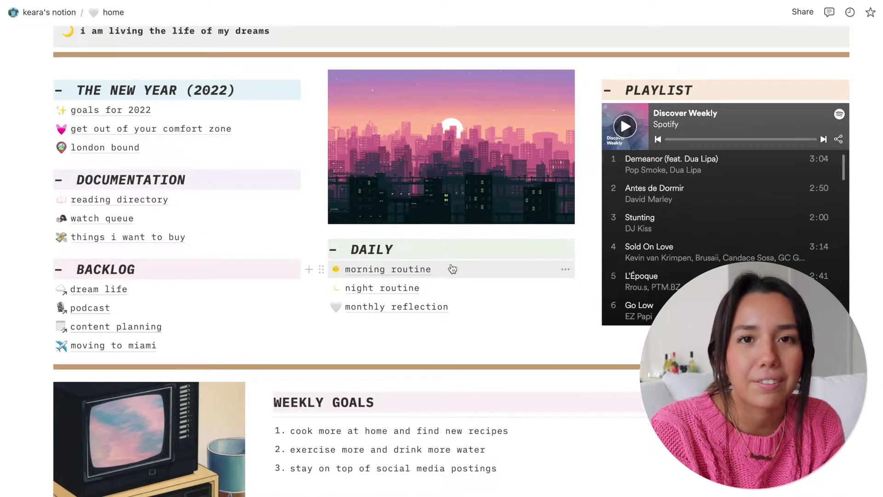
click(385, 272)
scroll(377, 266, down, 3)
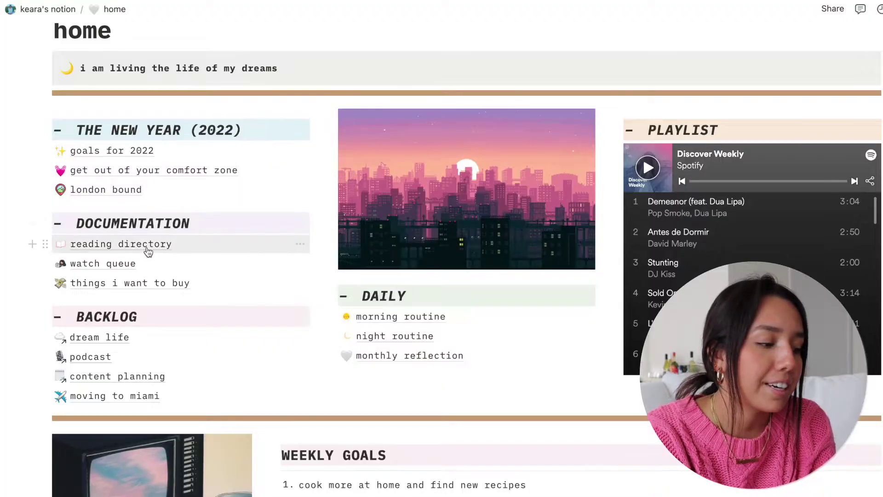
- Switch the reading directory's book wishlist to Gallery view, then return to home
click(147, 247)
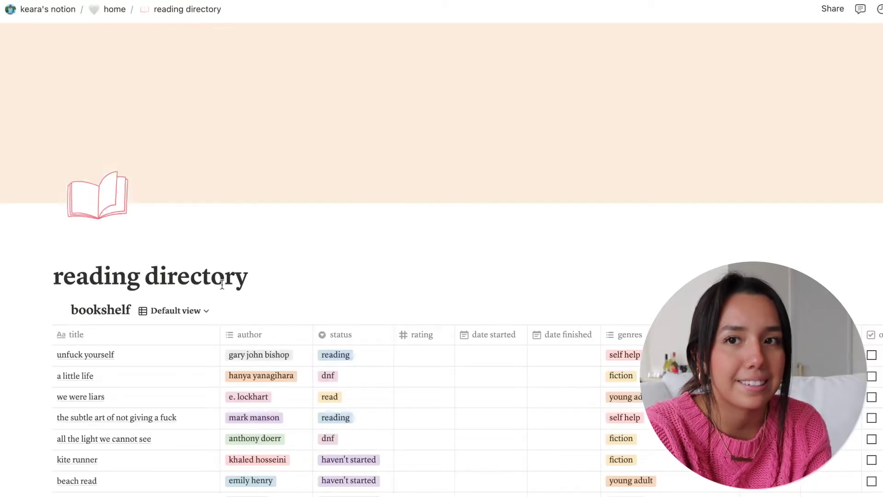
scroll(222, 285, down, 4)
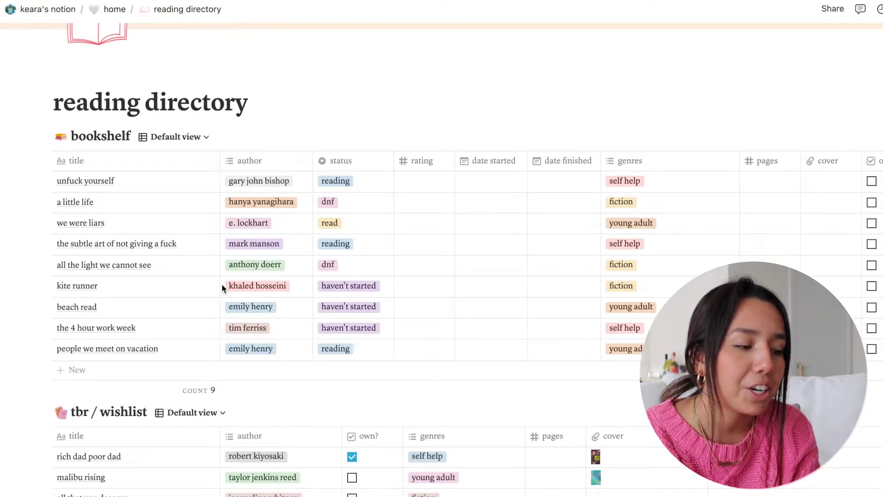
scroll(222, 283, down, 1)
scroll(222, 283, down, 1)
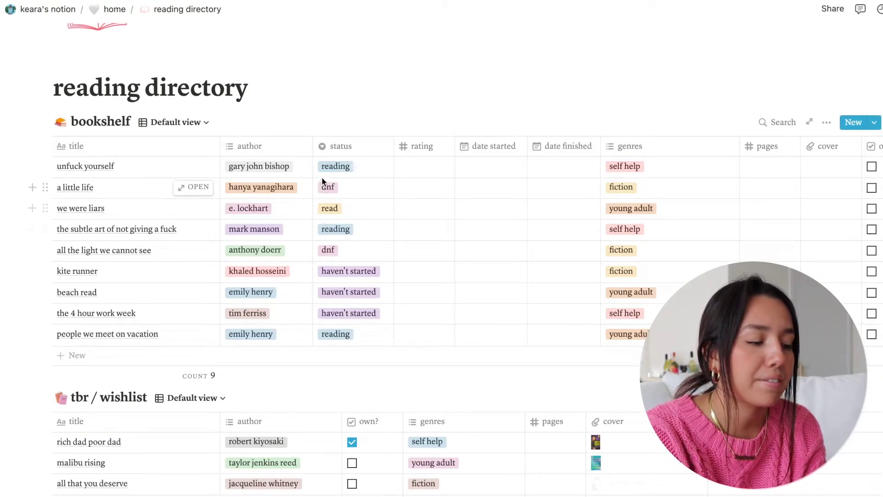
scroll(335, 222, down, 3)
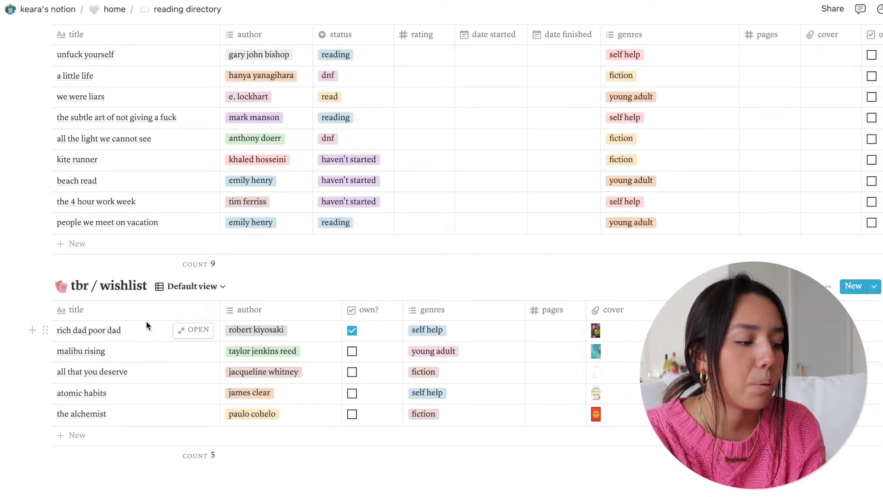
click(197, 287)
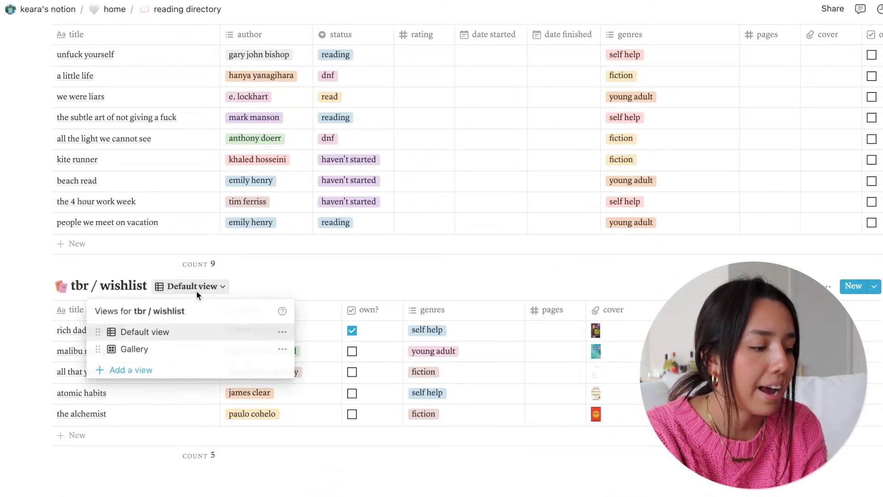
click(134, 348)
scroll(349, 437, down, 3)
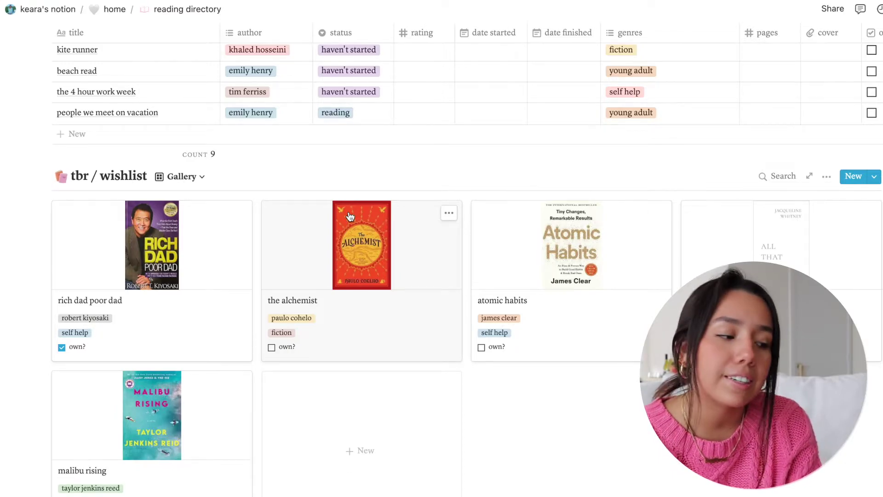
click(115, 9)
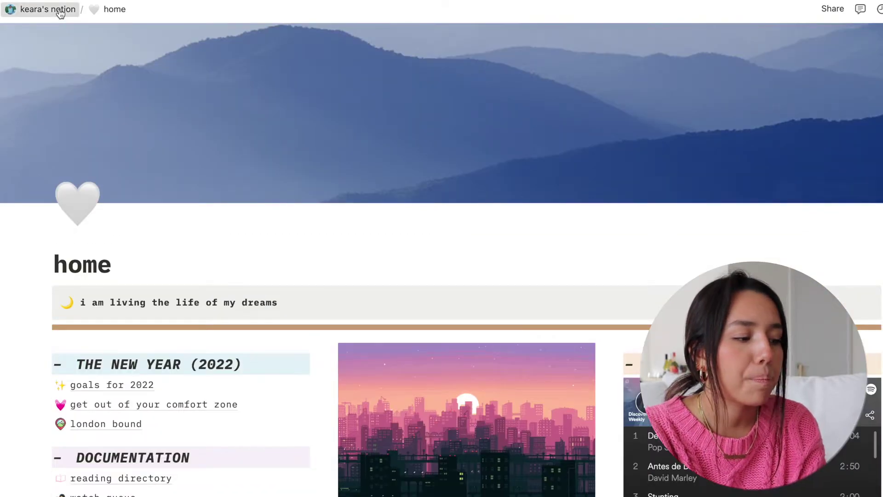
- From the workspace page, browse the dream life vision board and lists, then open content planning
click(46, 9)
scroll(325, 427, down, 4)
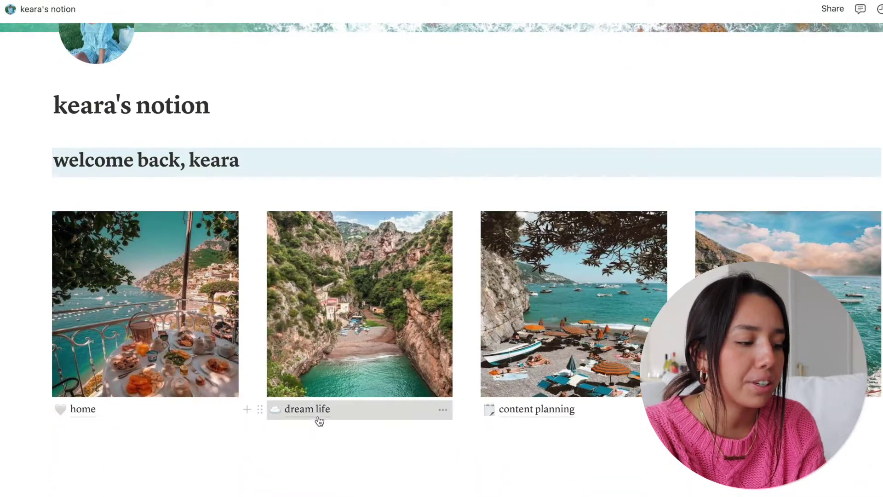
click(317, 416)
scroll(252, 303, down, 5)
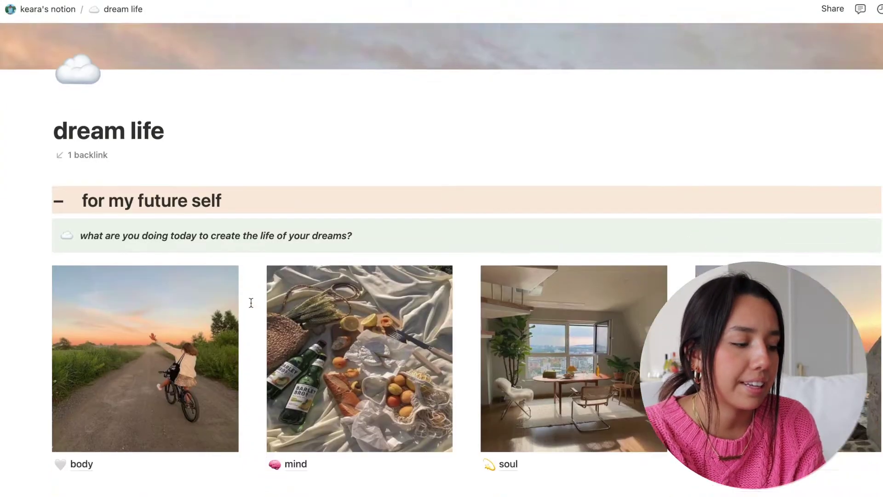
scroll(203, 435, down, 1)
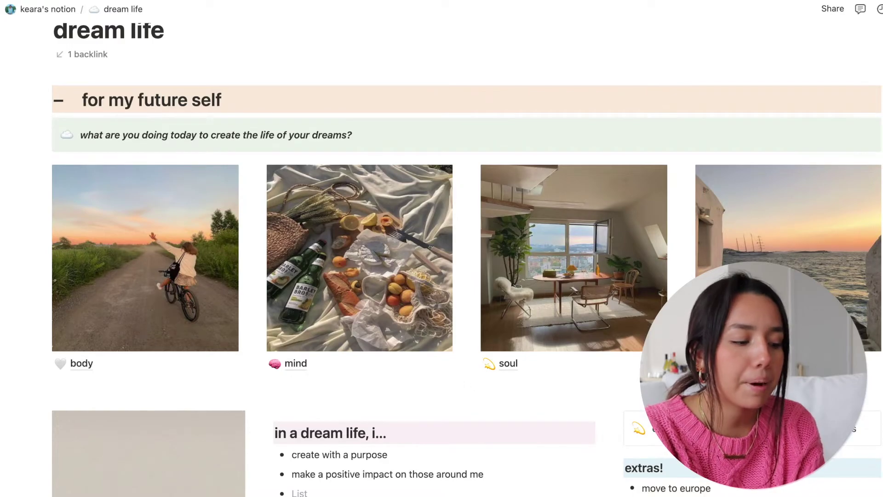
scroll(202, 434, down, 3)
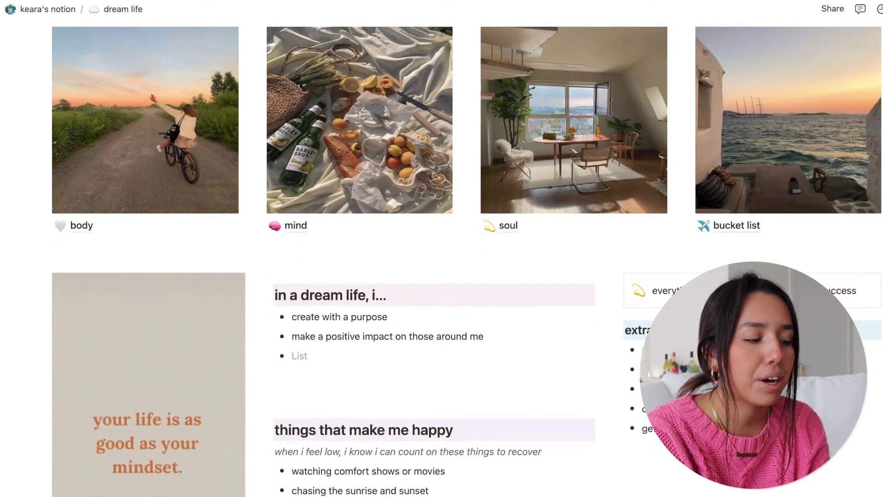
scroll(467, 260, up, 1)
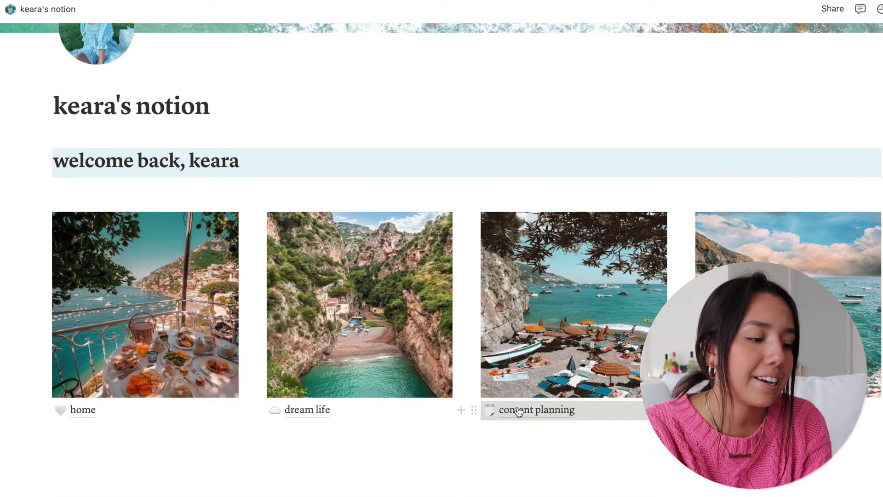
click(529, 409)
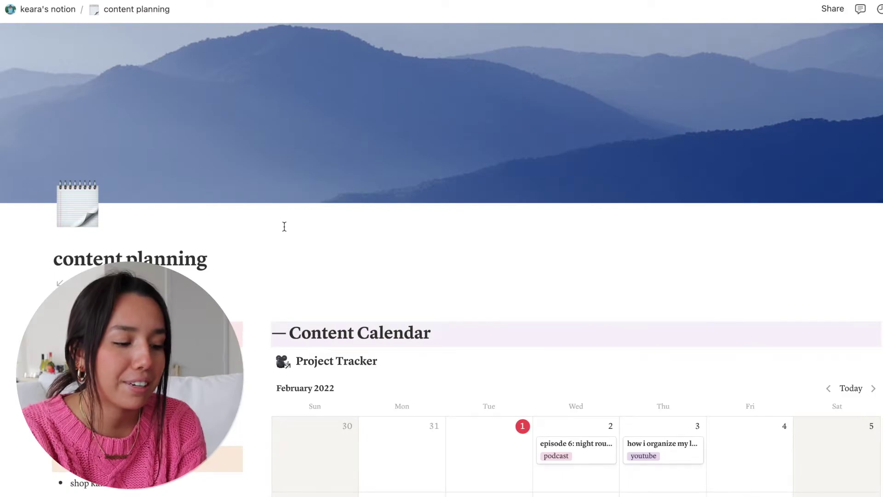
- Scroll through the content planning page's Content Calendar and February 2022 tracker
scroll(285, 226, down, 5)
scroll(285, 226, down, 3)
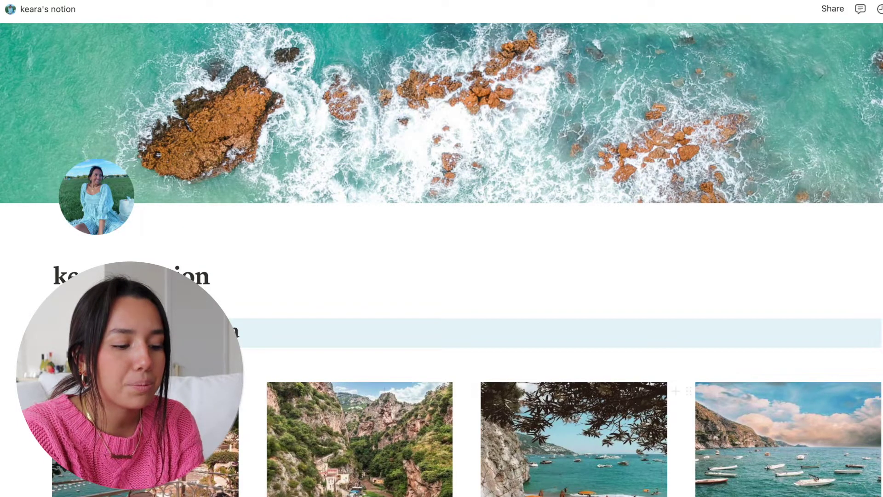
scroll(442, 257, down, 3)
- Open the podcast page and scroll down to its February 2022 Project Tracker calendar
click(731, 493)
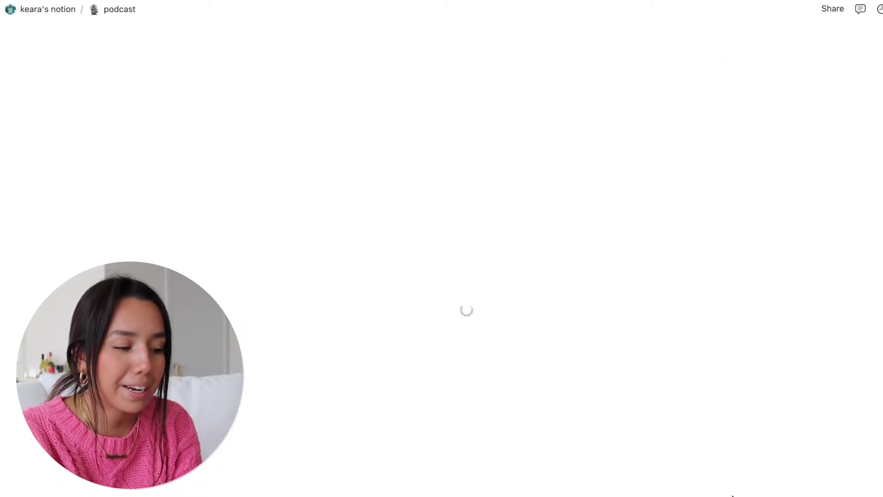
scroll(501, 368, down, 4)
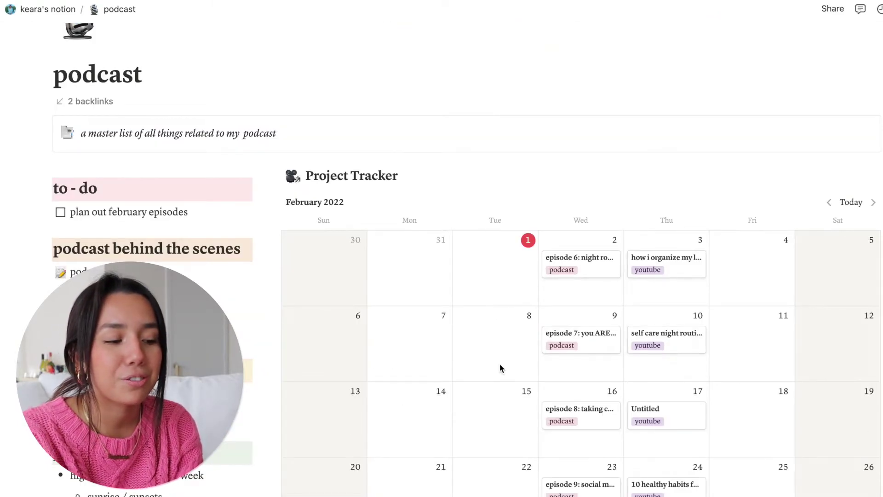
scroll(500, 366, down, 3)
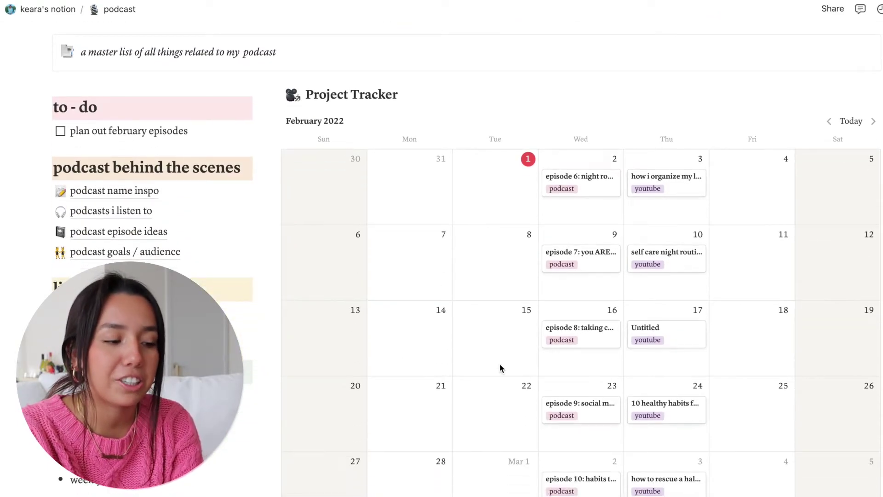